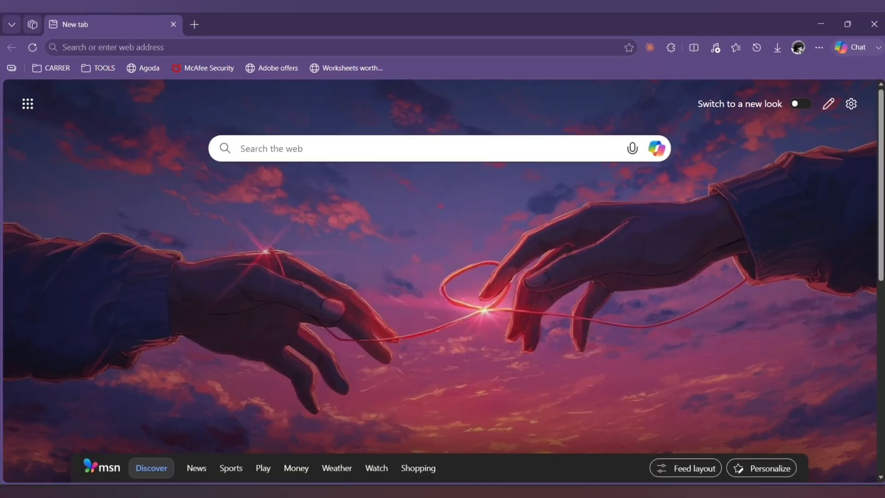
Search the web for "vs code download".
{"action": "left_click", "coordinate": [338, 158]}
{"action": "type", "text": "v"}
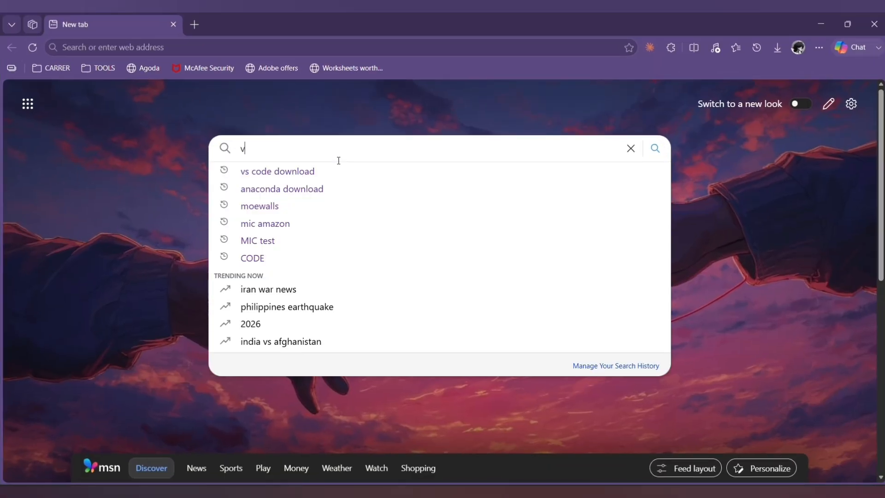
{"action": "type", "text": "s code"}
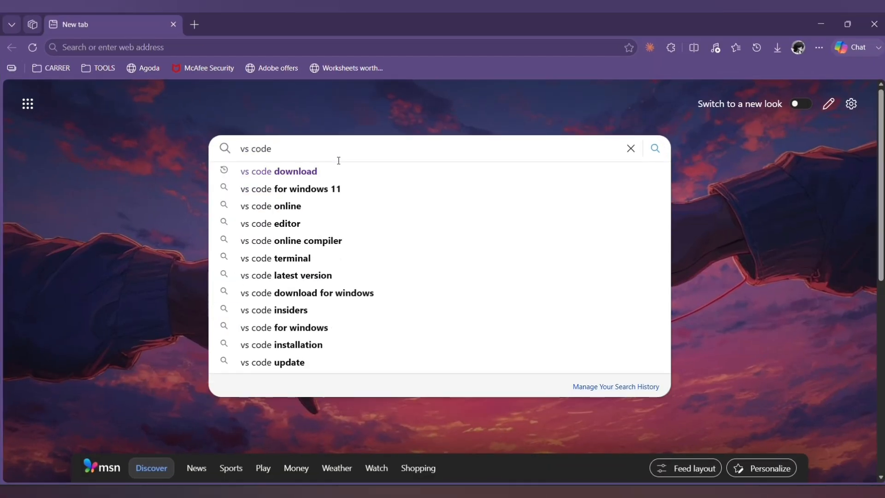
{"action": "type", "text": " dow"}
{"action": "key", "text": "Return"}
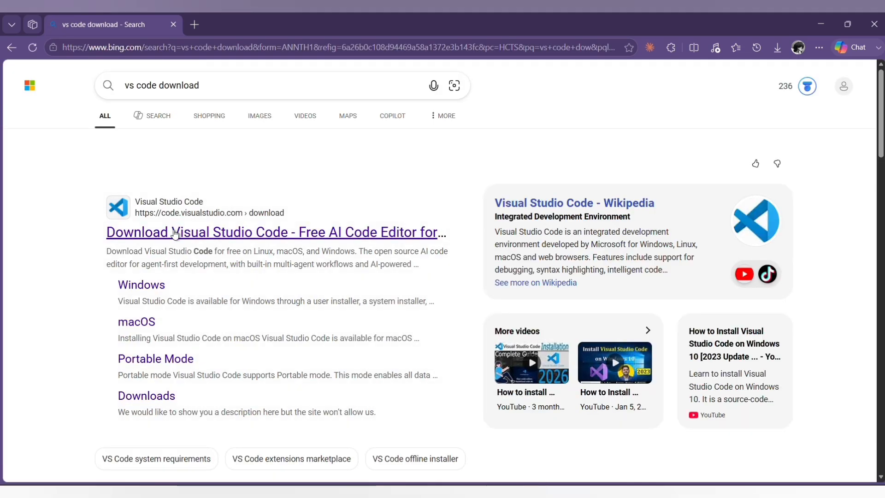
Download the Windows installer from the official Visual Studio Code download page and launch the downloaded setup file.
{"action": "left_click", "coordinate": [176, 233]}
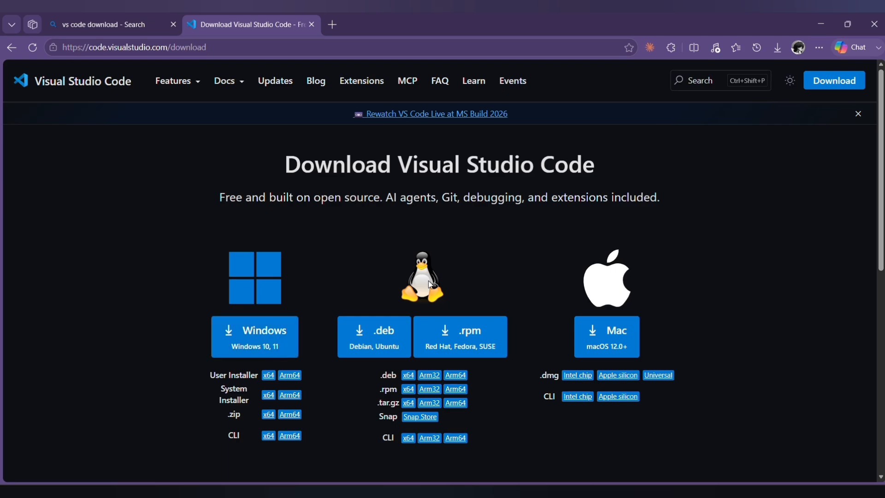
{"action": "left_click", "coordinate": [243, 354]}
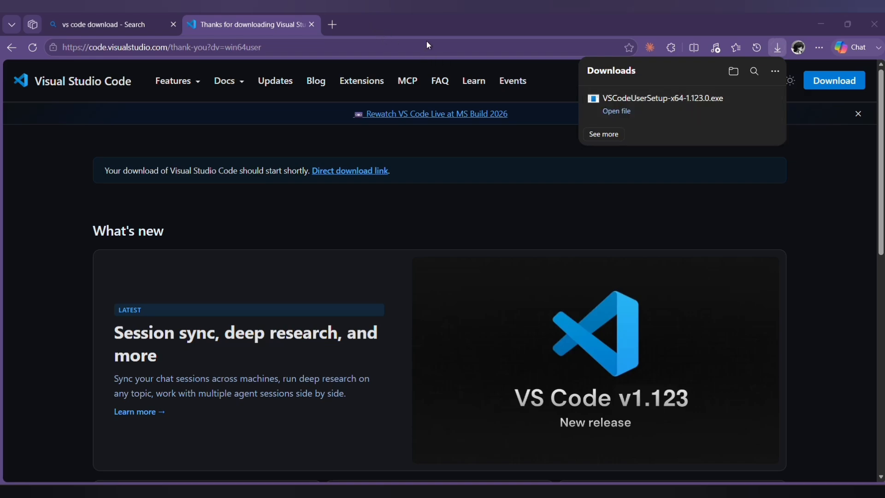
{"action": "left_click", "coordinate": [616, 115]}
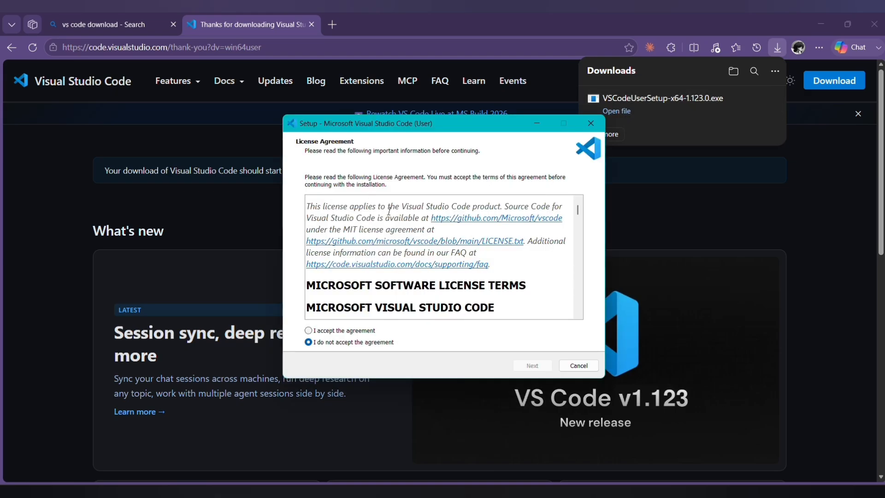
Accept the license agreement and install Visual Studio Code with the default additional tasks.
{"action": "left_click", "coordinate": [309, 330]}
{"action": "left_click", "coordinate": [533, 366]}
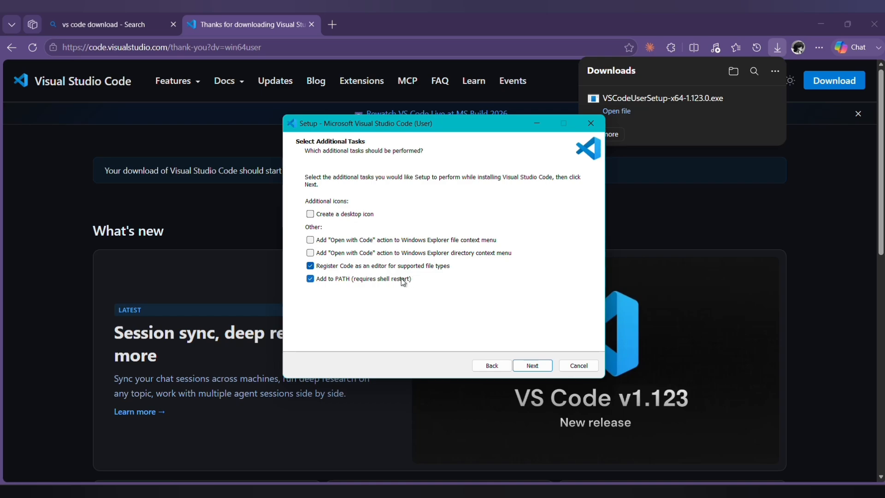
{"action": "left_click", "coordinate": [533, 365]}
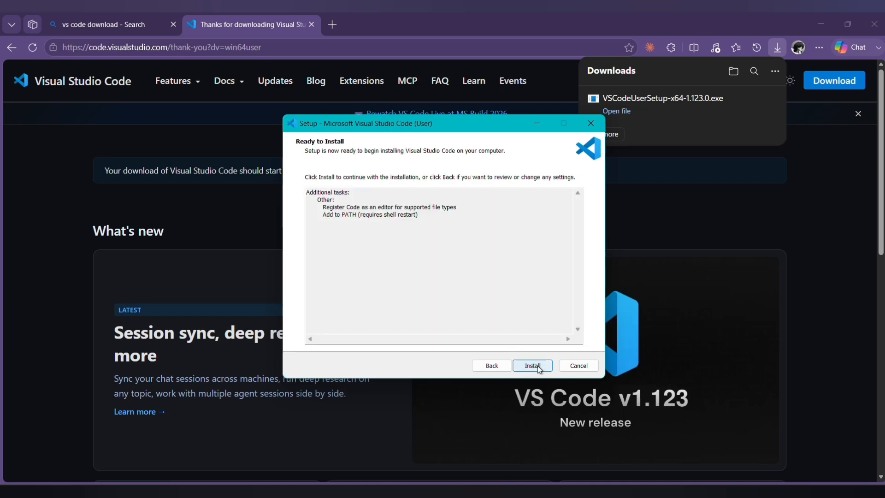
{"action": "left_click", "coordinate": [533, 365]}
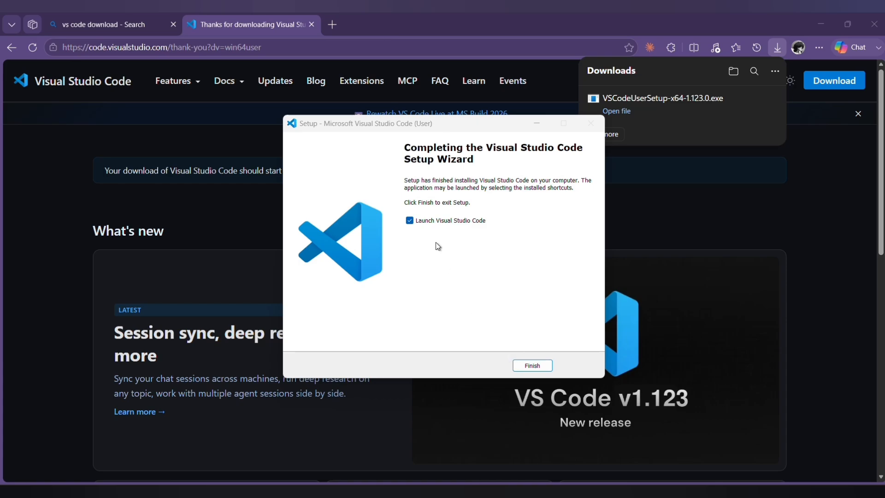
Finish the setup wizard with Launch Visual Studio Code turned off, and minimize the browser.
{"action": "left_click", "coordinate": [429, 220]}
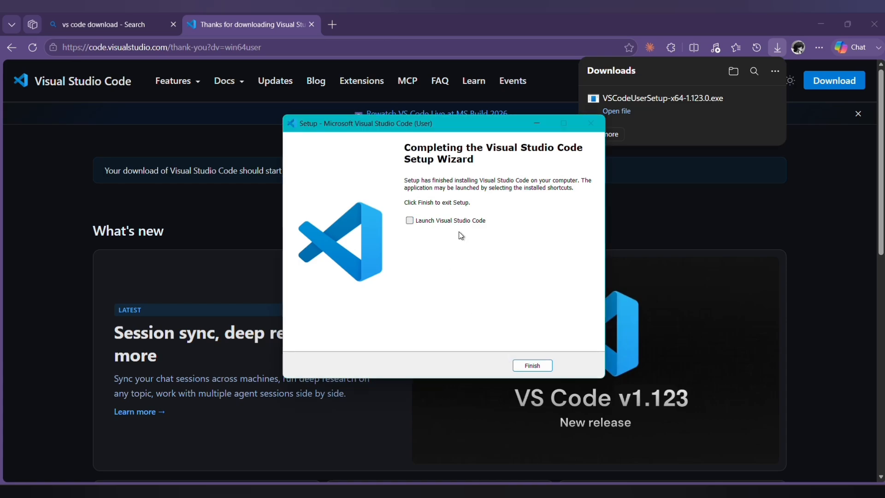
{"action": "left_click", "coordinate": [535, 366]}
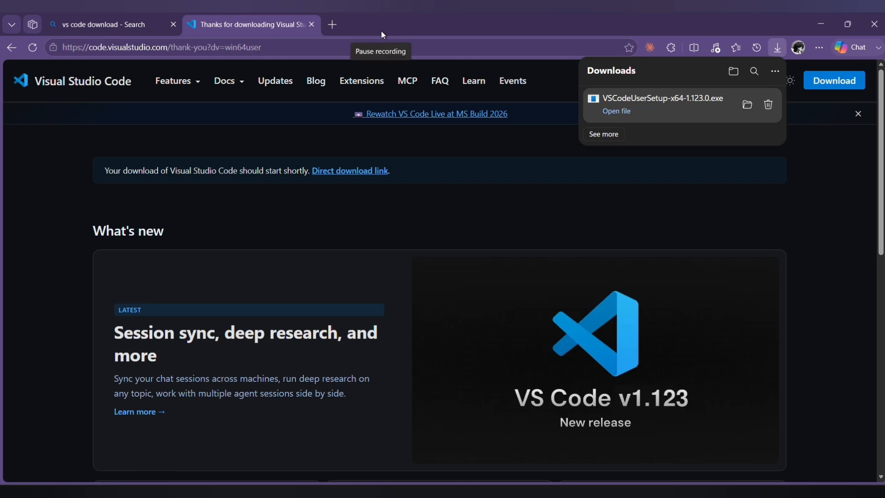
{"action": "left_click", "coordinate": [827, 27]}
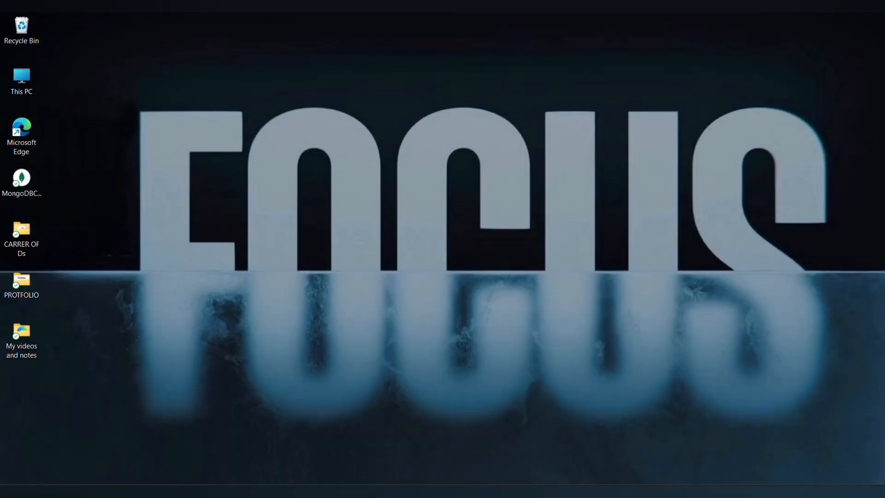
Search Windows for "VS CODE" and open Visual Studio Code.
{"action": "key", "text": "super+s"}
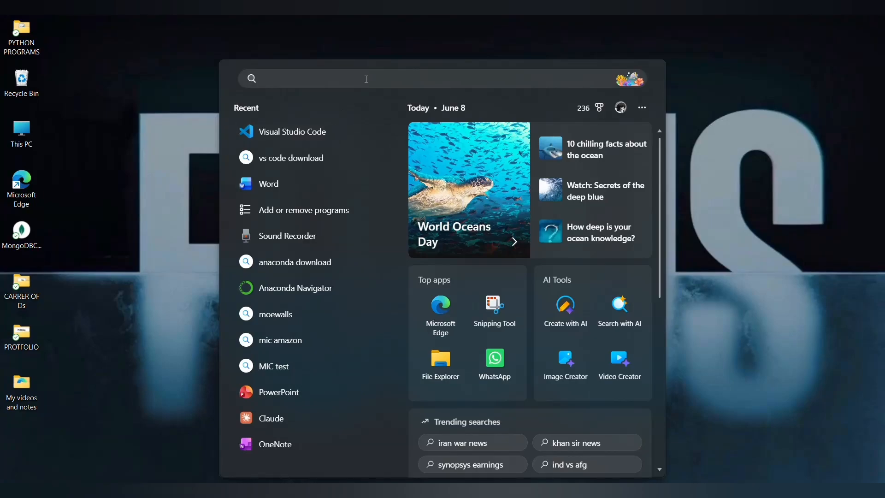
{"action": "left_click", "coordinate": [367, 79]}
{"action": "type", "text": "VS CODE"}
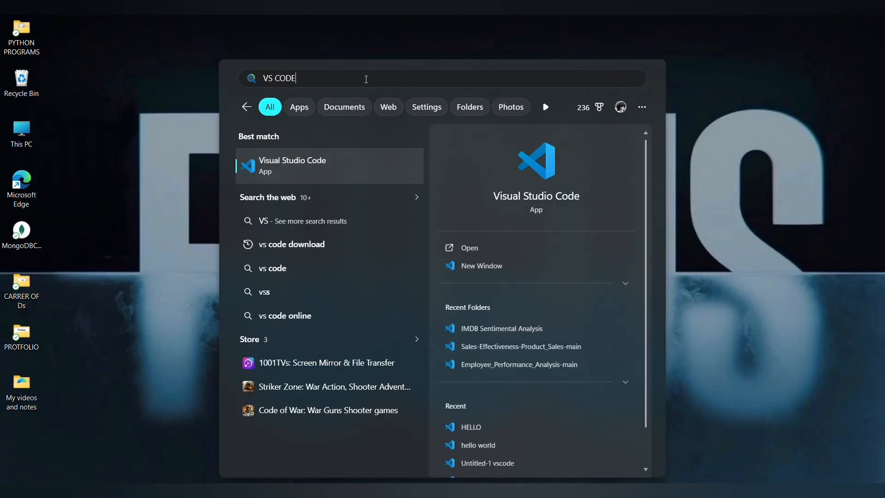
{"action": "key", "text": "Return"}
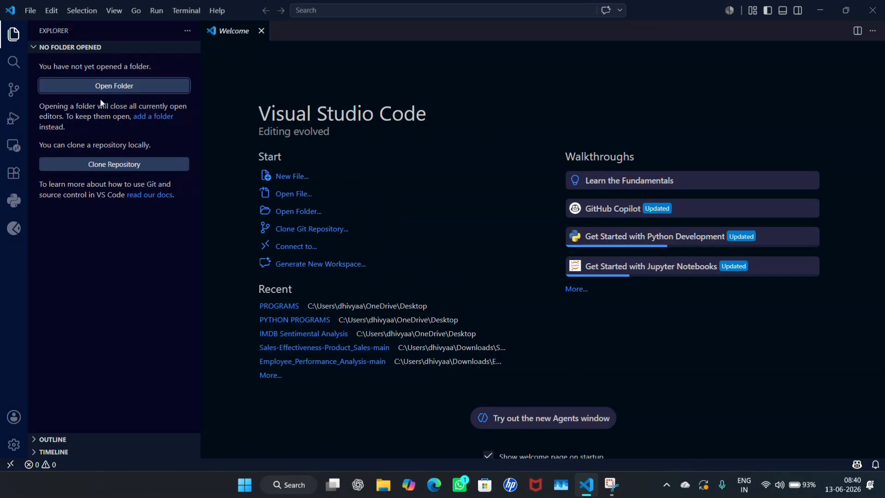
Open the PROGRAMS folder on the Desktop as the workspace folder.
{"action": "left_click", "coordinate": [13, 34]}
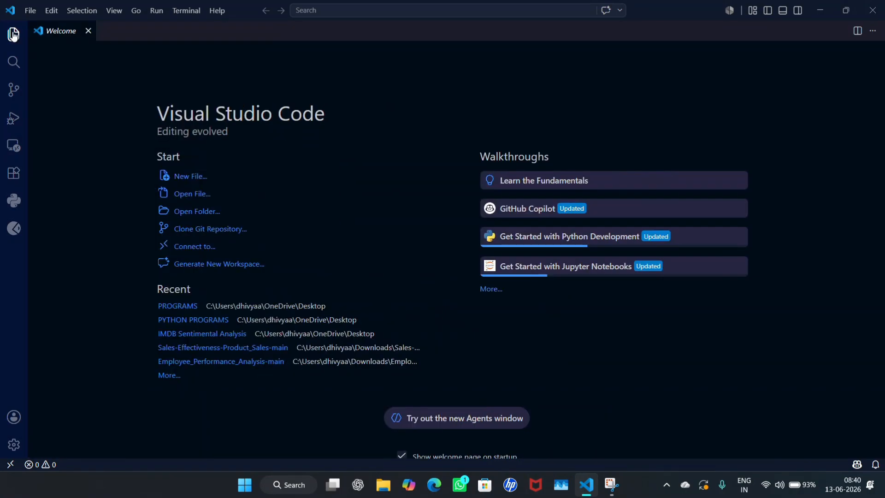
{"action": "left_click", "coordinate": [13, 34]}
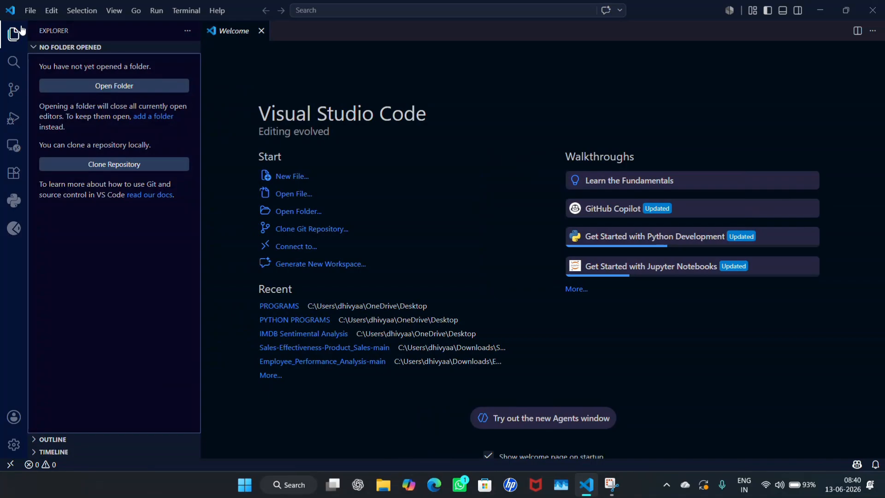
{"action": "left_click", "coordinate": [125, 91]}
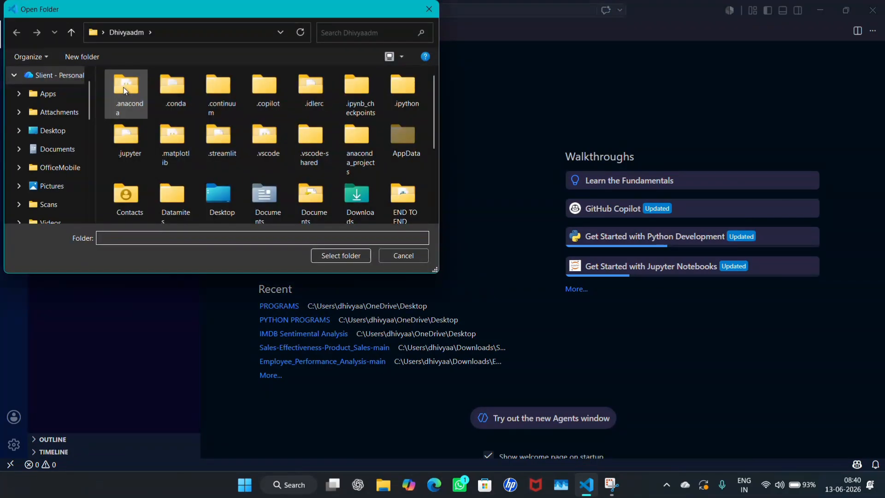
{"action": "left_click", "coordinate": [63, 134]}
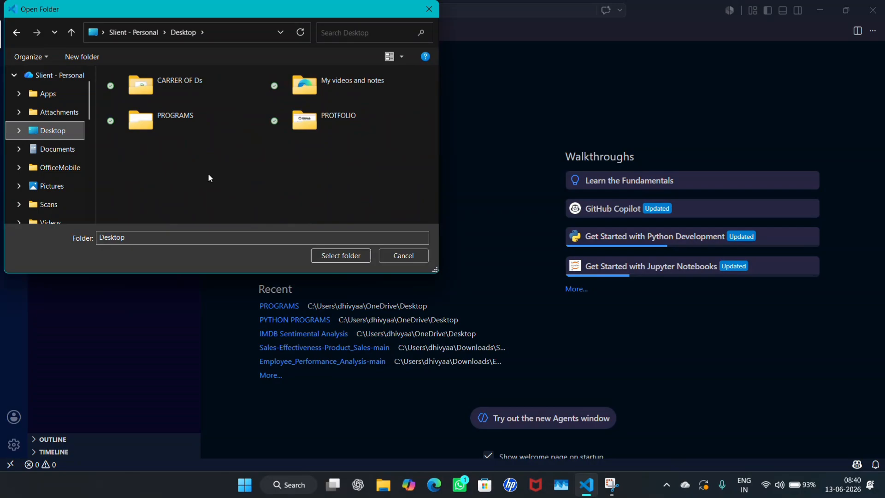
{"action": "left_click", "coordinate": [176, 122]}
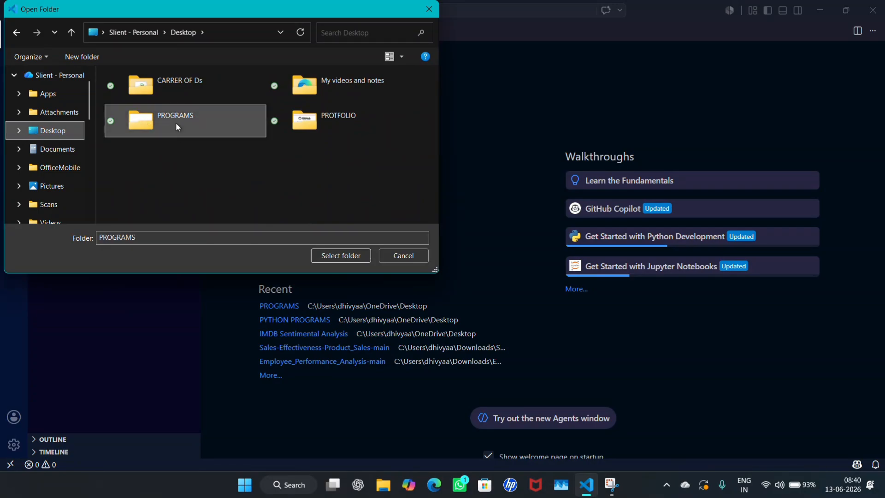
{"action": "left_click", "coordinate": [356, 258]}
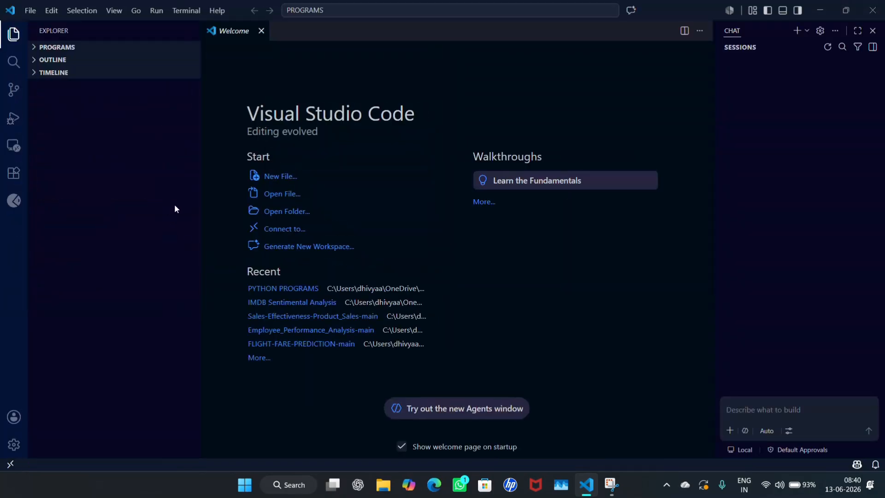
Create a new untitled Python file from the Welcome page.
{"action": "left_click", "coordinate": [282, 177]}
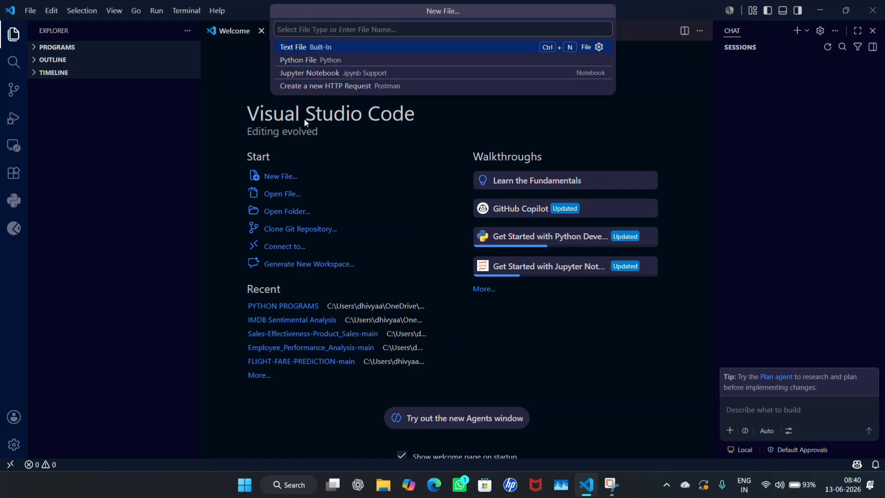
{"action": "left_click", "coordinate": [303, 61]}
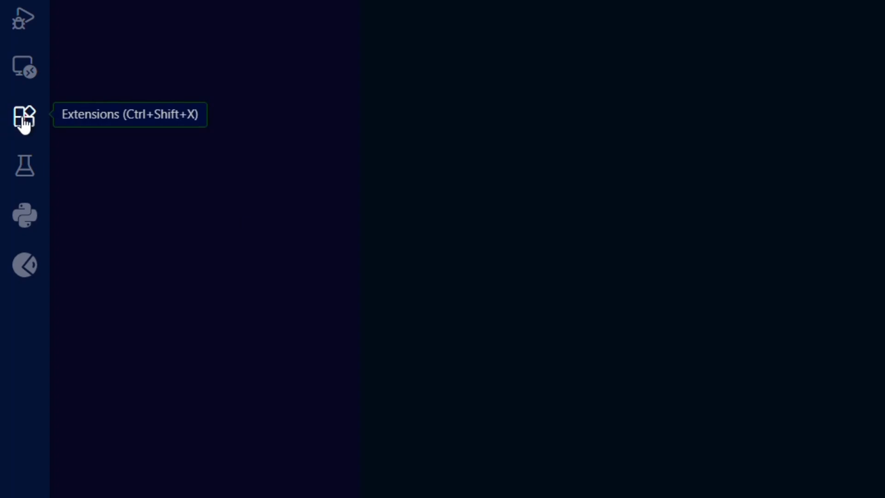
Search the extension marketplace for "python" and open the details of Microsoft's Python extension.
{"action": "left_click", "coordinate": [28, 123]}
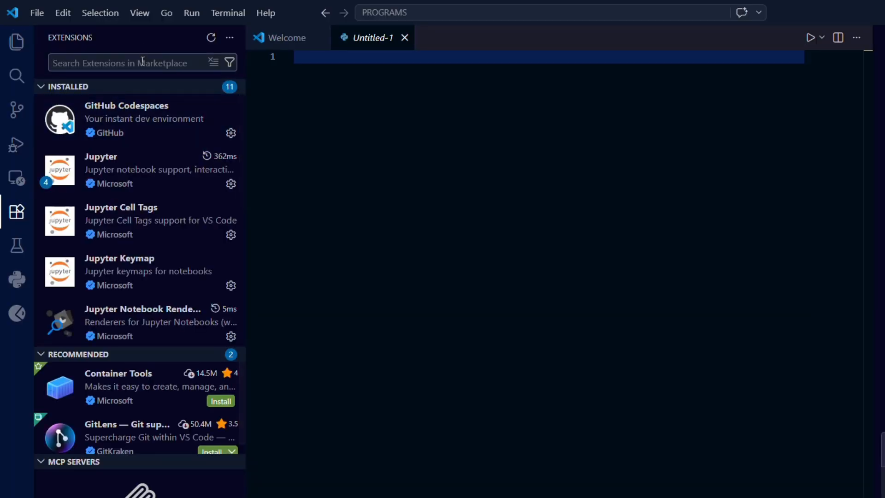
{"action": "type", "text": "pyth"}
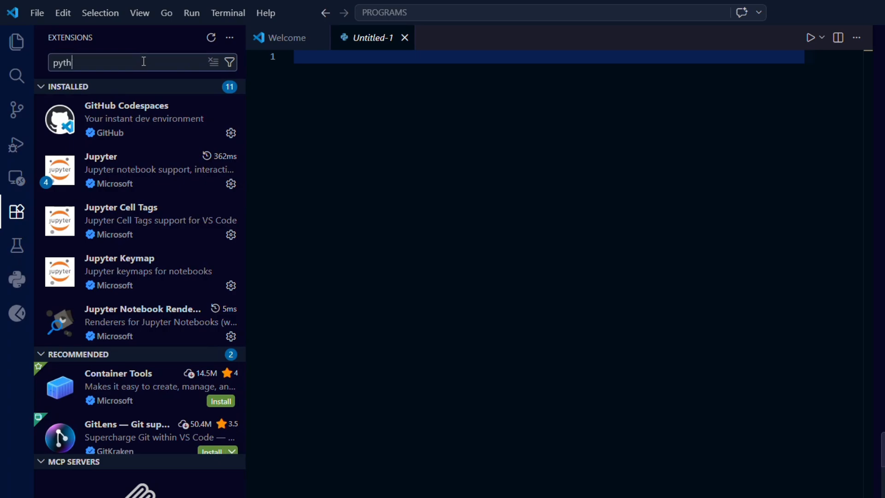
{"action": "type", "text": "on"}
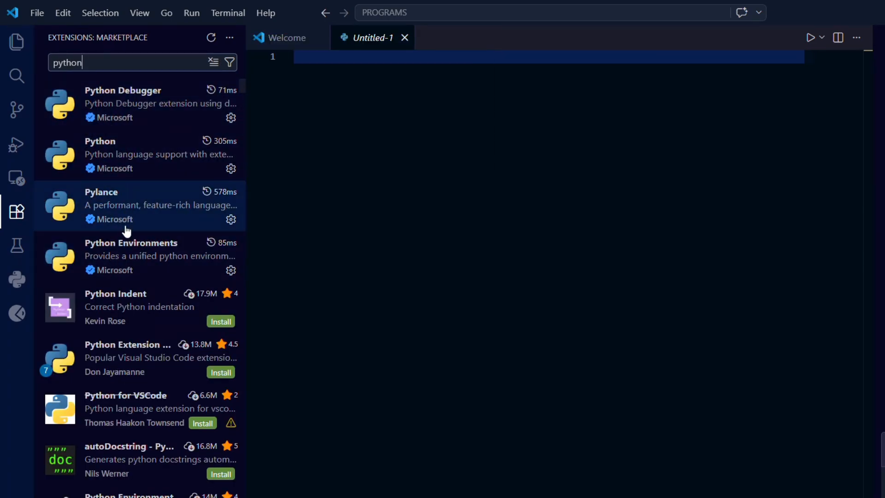
{"action": "mouse_move", "coordinate": [110, 139]}
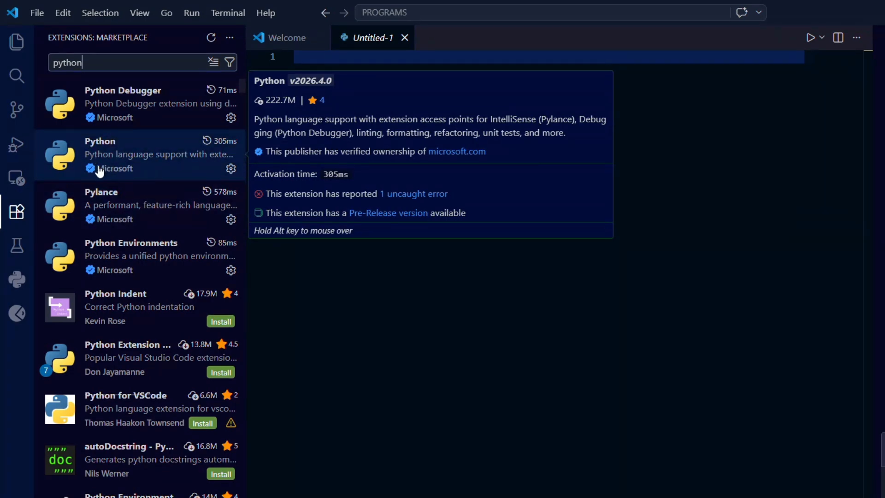
{"action": "left_click", "coordinate": [127, 153]}
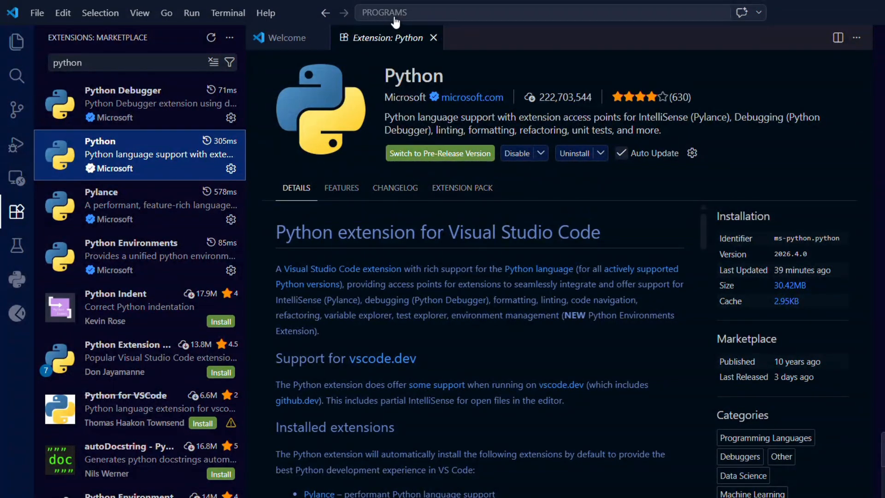
Return to the PROGRAMS file list and the Welcome page, and create another blank Python file.
{"action": "left_click", "coordinate": [17, 42]}
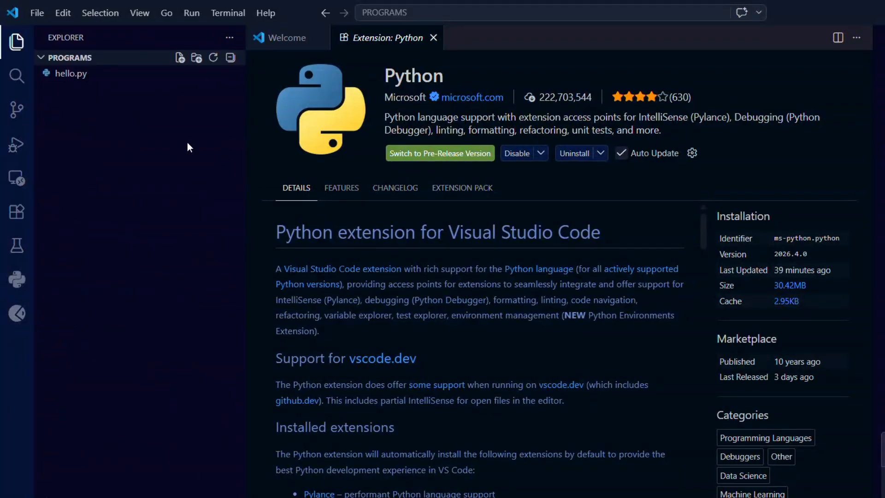
{"action": "left_click", "coordinate": [298, 48]}
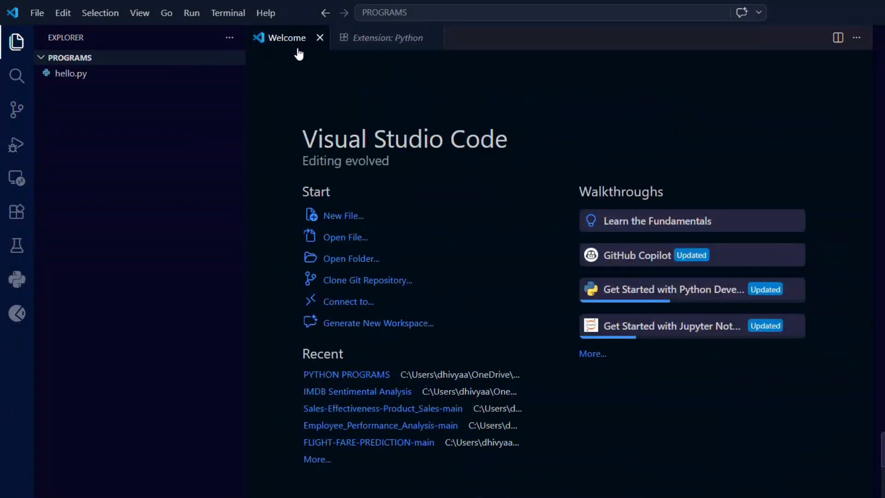
{"action": "left_click", "coordinate": [324, 224]}
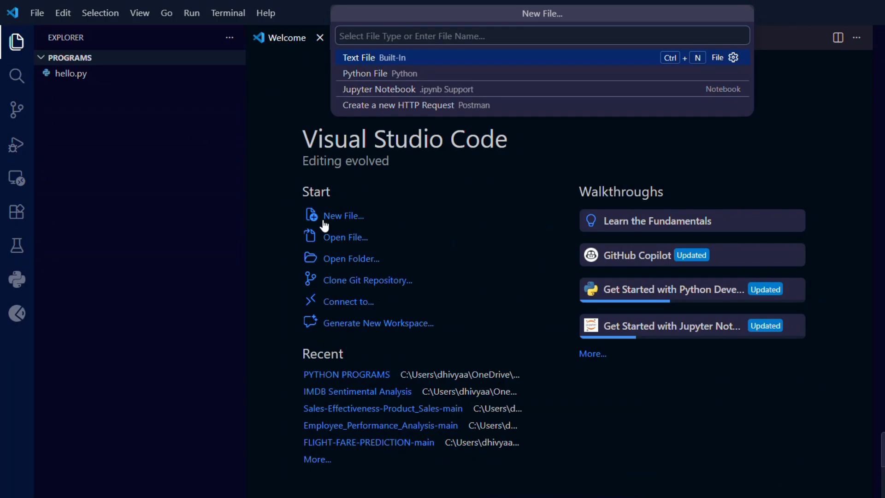
{"action": "left_click", "coordinate": [398, 76]}
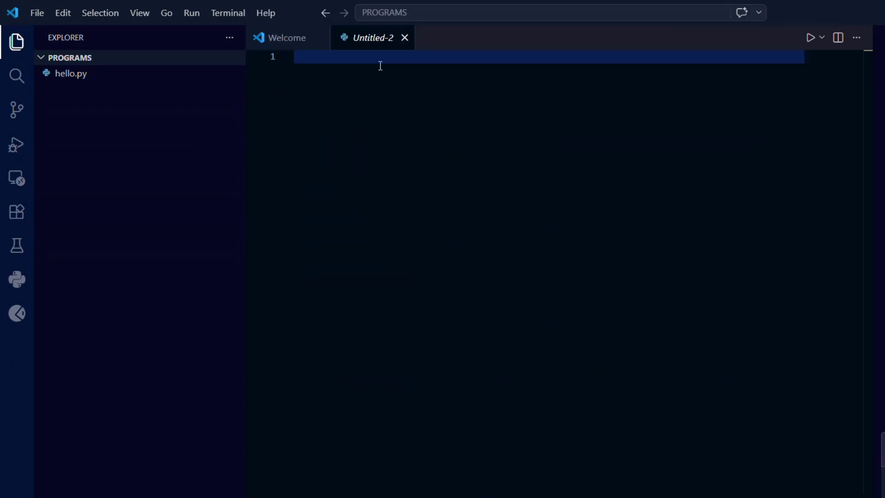
Write print('Hello, World!') on the first line of the new Python file, accepting the suggested completion.
{"action": "type", "text": "print('"}
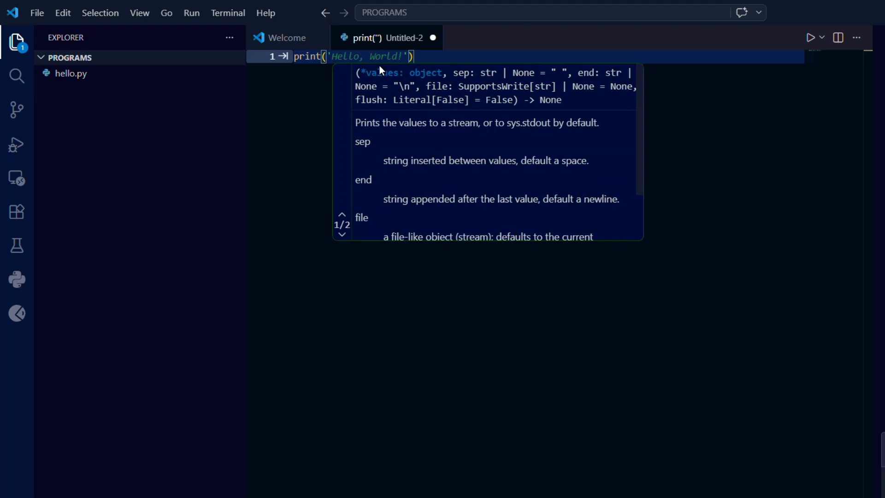
{"action": "key", "text": "Tab"}
{"action": "key", "text": "End"}
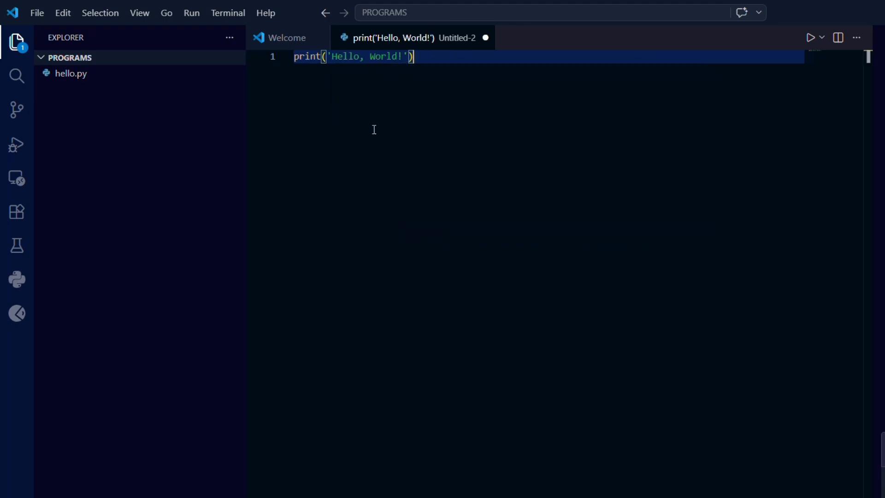
Start debugging the untitled script and save it in the PROGRAMS folder as a Python file named "Hello, World".
{"action": "left_click", "coordinate": [199, 16]}
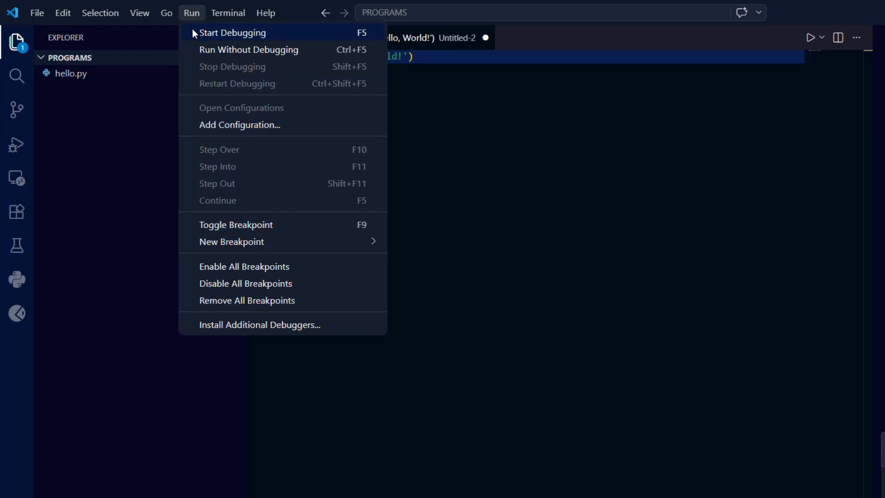
{"action": "left_click", "coordinate": [192, 31]}
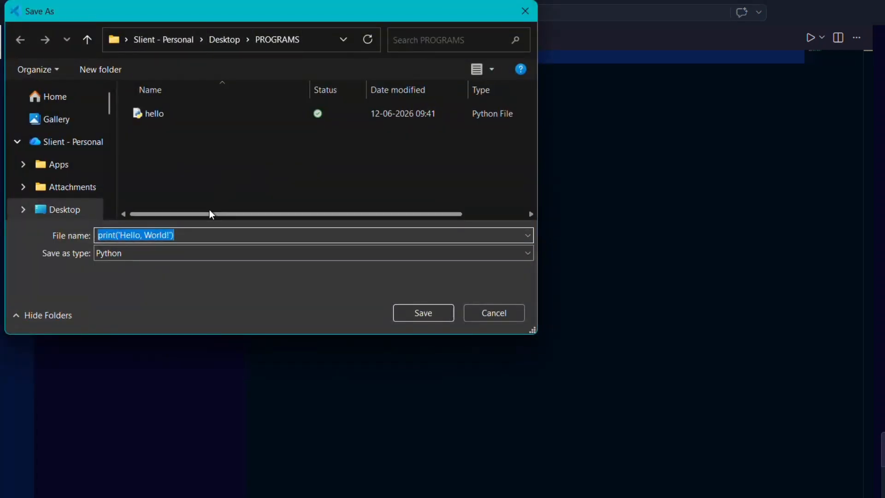
{"action": "left_click", "coordinate": [120, 235]}
{"action": "left_click_drag", "start_coordinate": [120, 235], "coordinate": [91, 235]}
{"action": "key", "text": "BackSpace"}
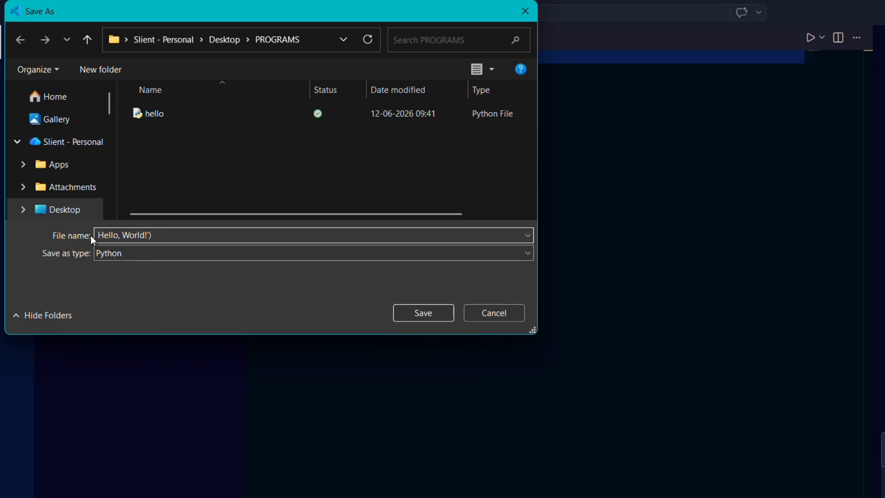
{"action": "left_click", "coordinate": [173, 235]}
{"action": "key", "text": "BackSpace"}
{"action": "key", "text": "BackSpace"}
{"action": "key", "text": "Return"}
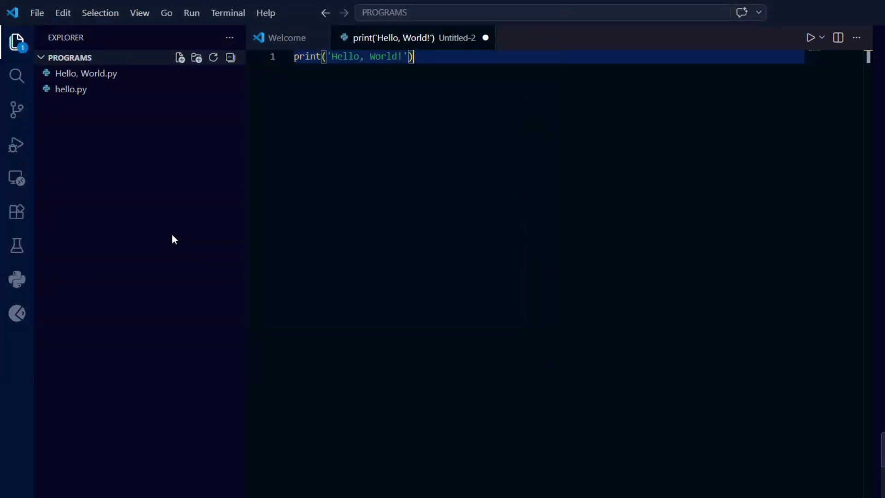
Run Hello, World.py with the Python Debugger, using the Python File debug configuration.
{"action": "key", "text": "F5"}
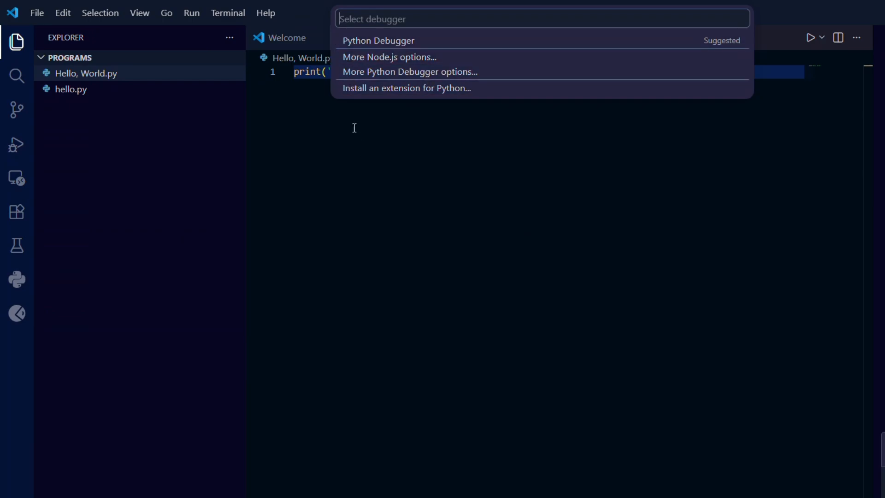
{"action": "left_click", "coordinate": [369, 40]}
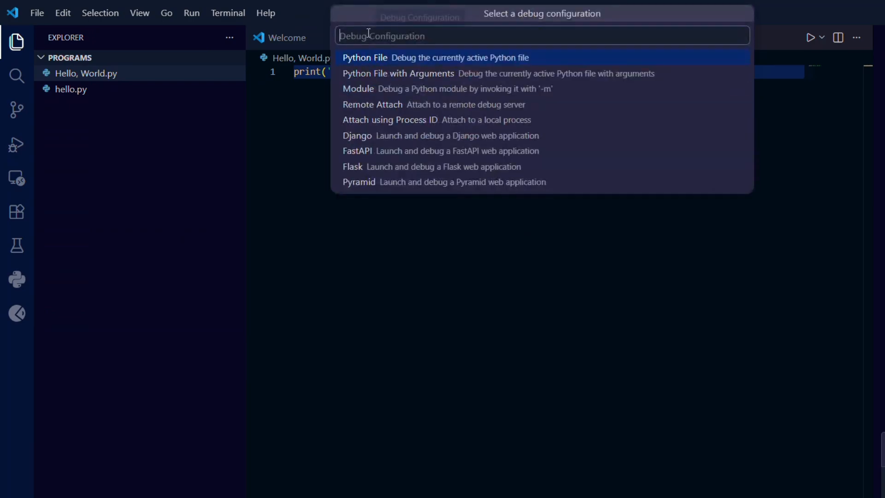
{"action": "left_click", "coordinate": [380, 60]}
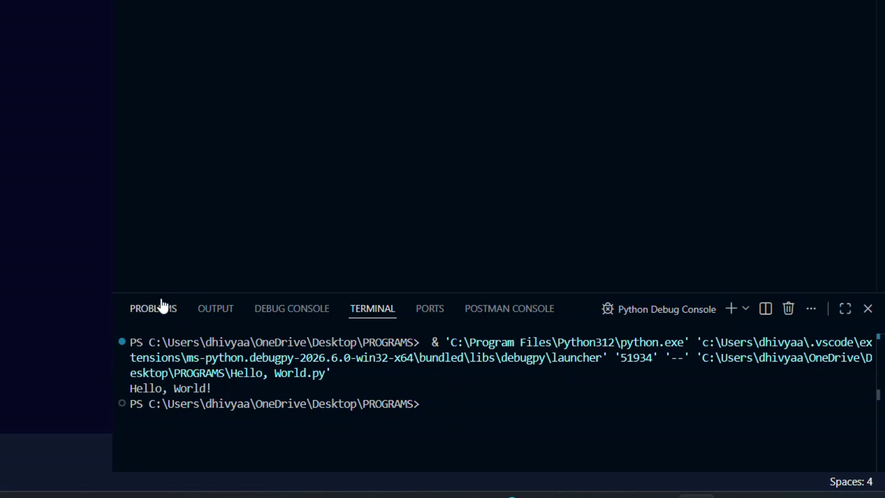
Look through the Problems and Output views, and return to the terminal showing the program's output.
{"action": "left_click", "coordinate": [160, 322]}
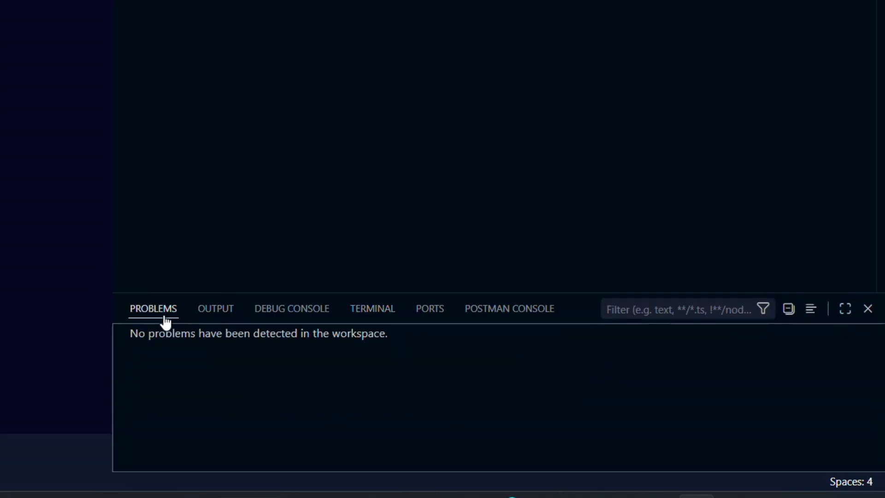
{"action": "left_click", "coordinate": [212, 319]}
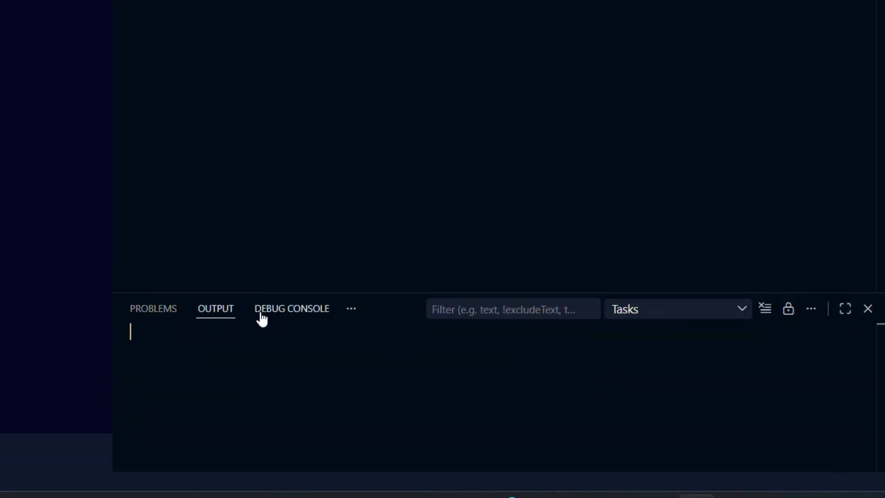
{"action": "left_click", "coordinate": [350, 308]}
{"action": "left_click", "coordinate": [398, 303]}
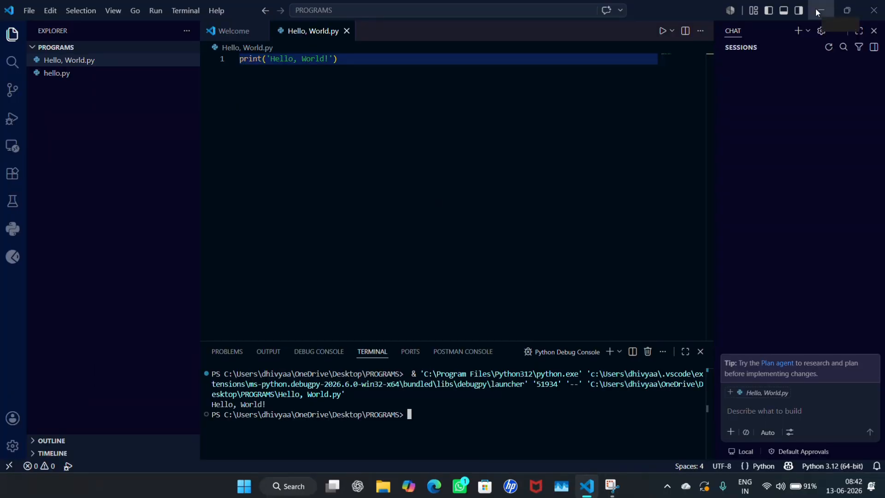
Switch to Command Prompt from the desktop, run code to open a new Visual Studio Code window, and minimize that window.
{"action": "left_click", "coordinate": [819, 10]}
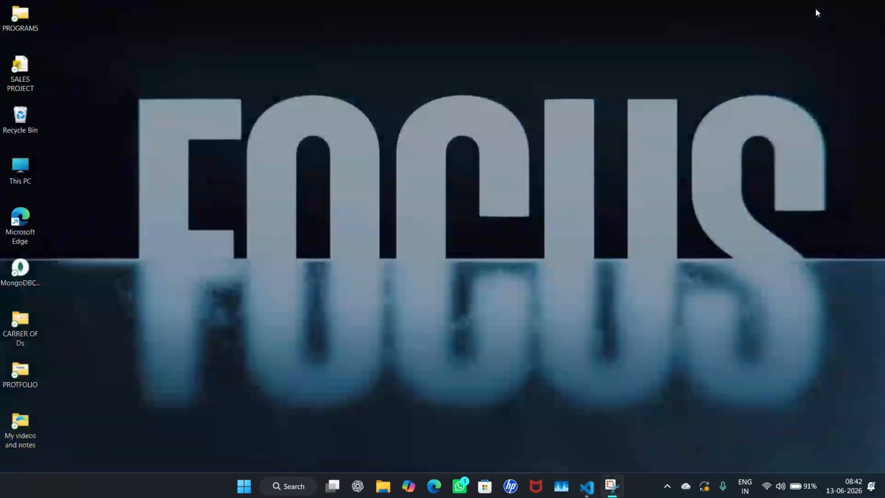
{"action": "left_click", "coordinate": [295, 486]}
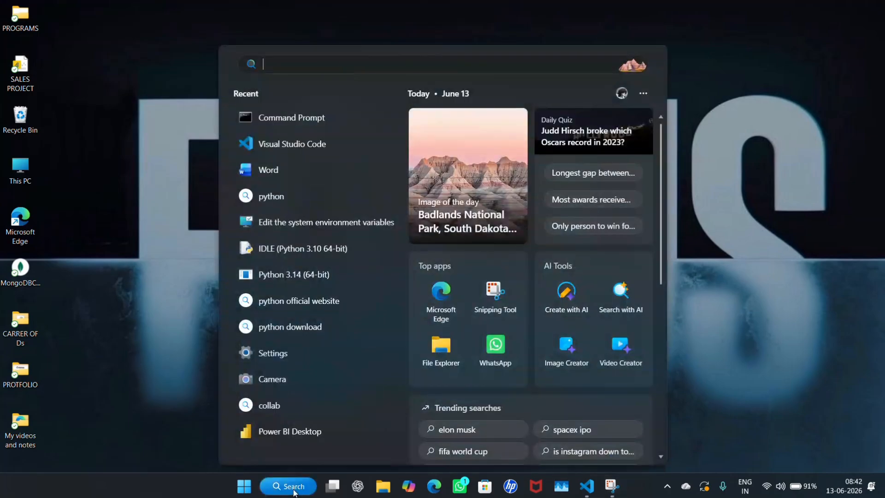
{"action": "left_click", "coordinate": [276, 117]}
{"action": "type", "text": "code"}
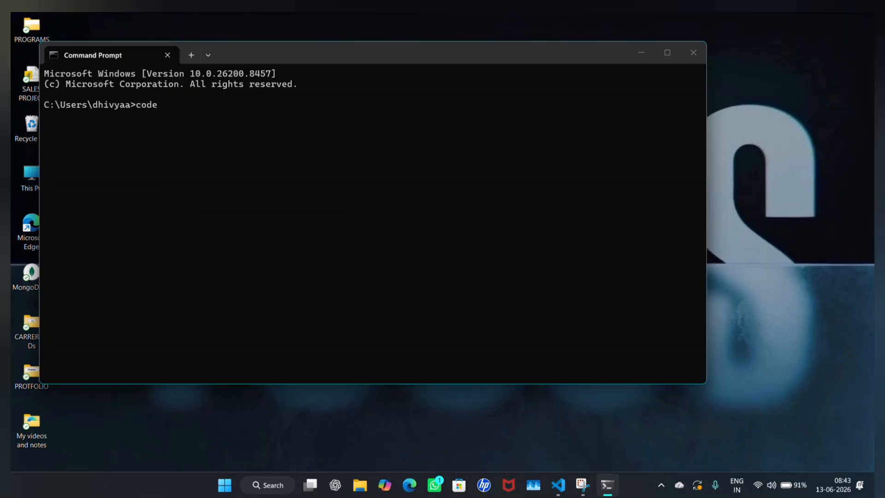
{"action": "key", "text": "Return"}
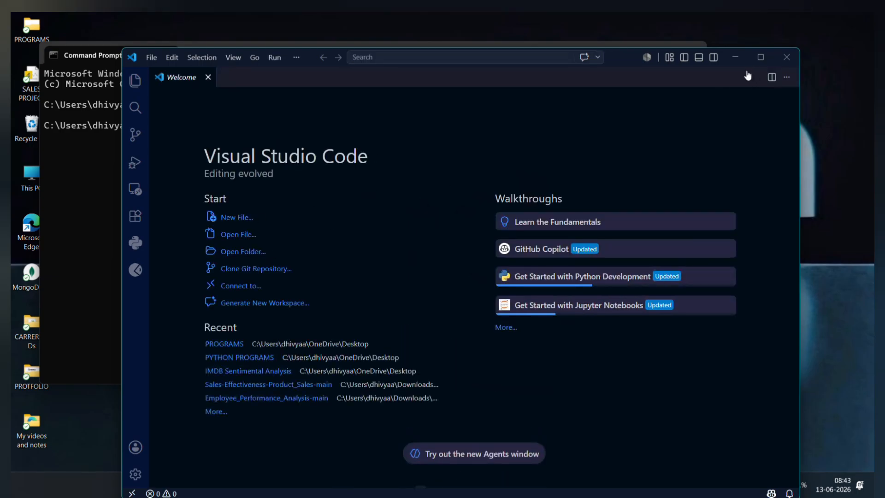
{"action": "left_click", "coordinate": [733, 57]}
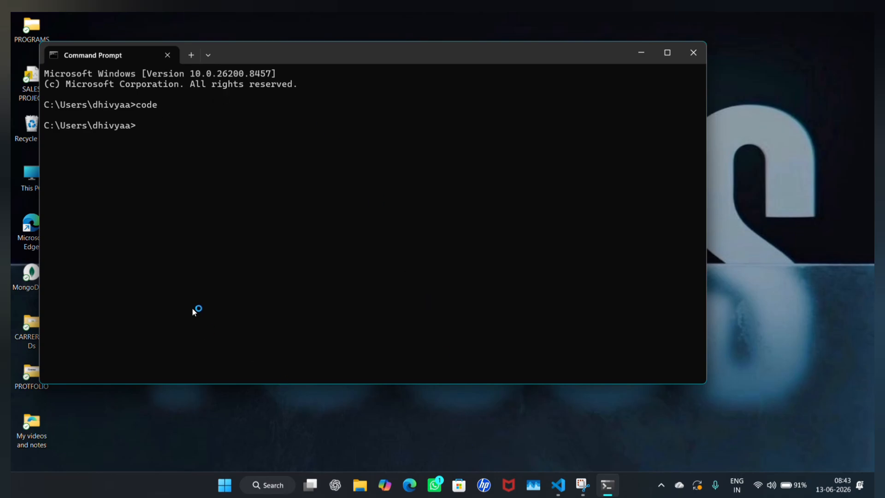
Open the PROGRAMS folder from the desktop in File Explorer and copy its full path.
{"action": "left_click", "coordinate": [639, 53]}
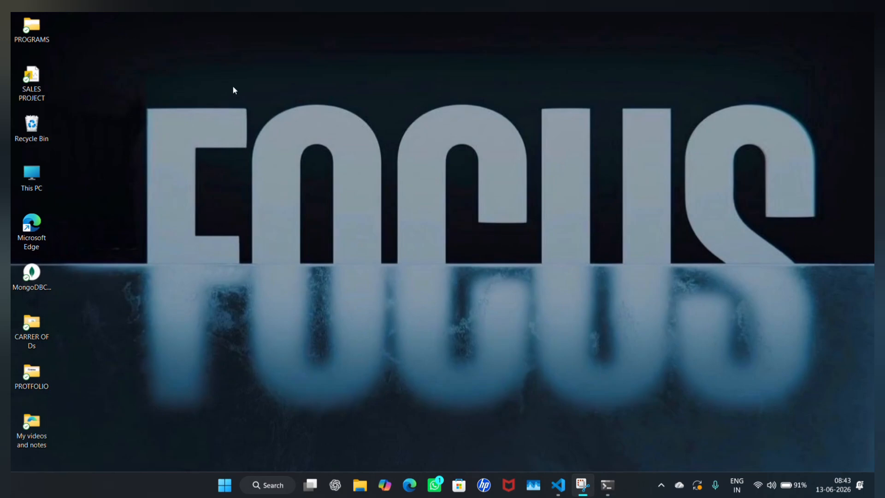
{"action": "right_click", "coordinate": [230, 223]}
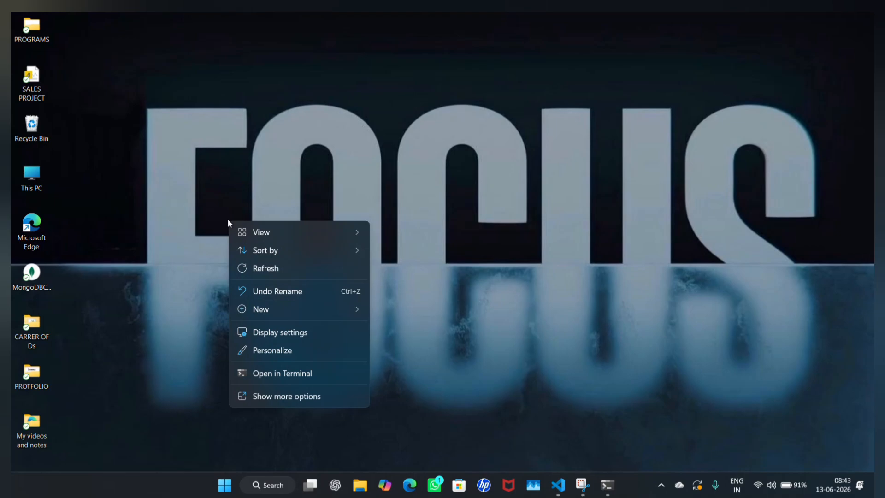
{"action": "left_click", "coordinate": [227, 219]}
{"action": "double_click", "coordinate": [39, 41]}
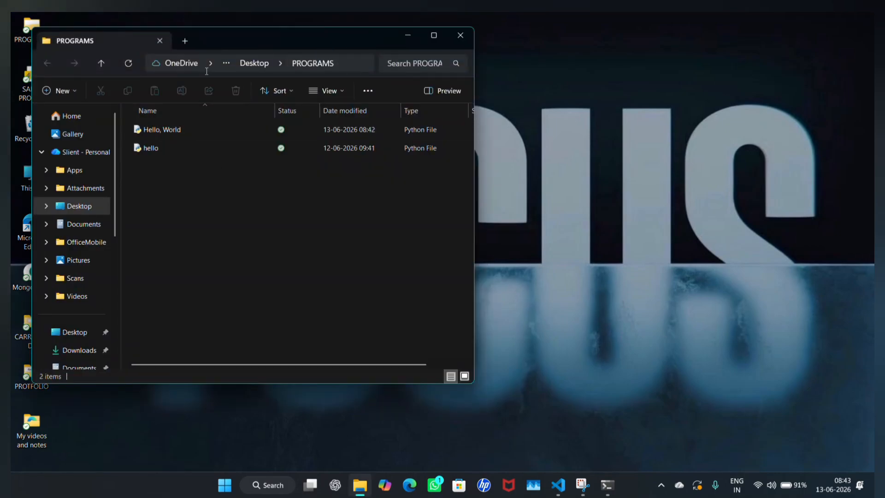
{"action": "left_click", "coordinate": [351, 67]}
{"action": "key", "text": "ctrl+c"}
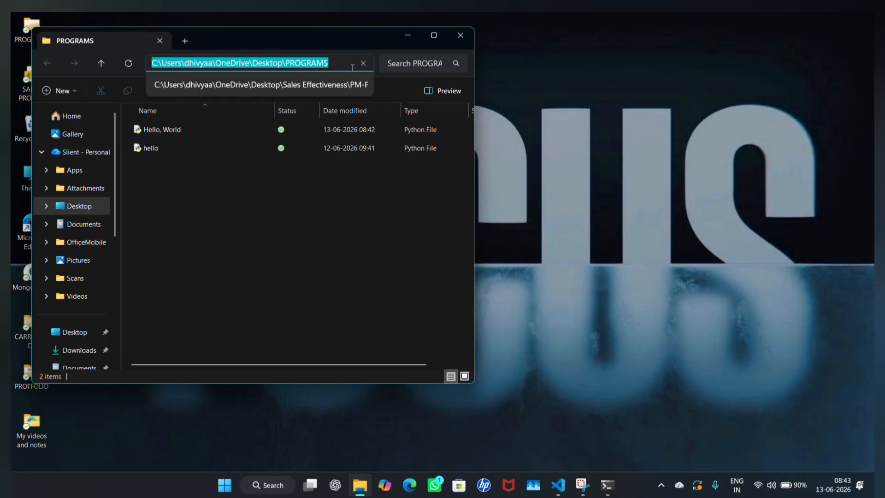
{"action": "key", "text": "Escape"}
Back in Command Prompt, change to the PROGRAMS folder with cd and the copied path, and run code . to open it in Visual Studio Code.
{"action": "left_click", "coordinate": [607, 485]}
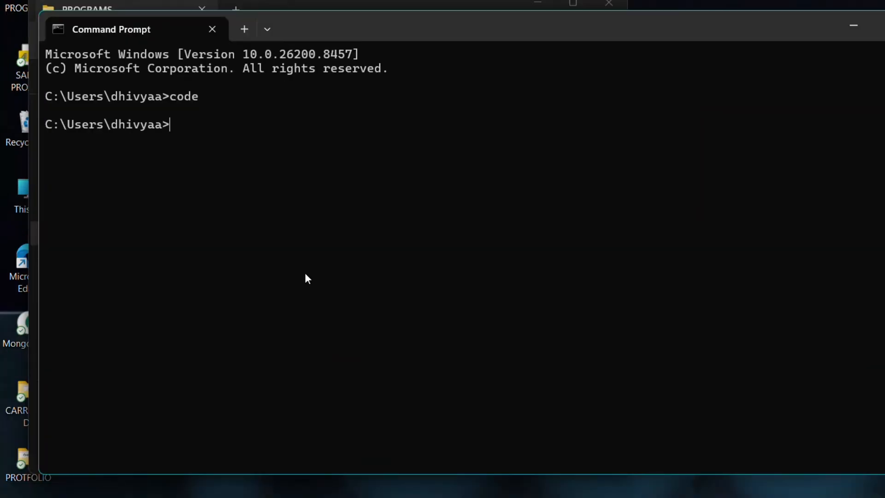
{"action": "type", "text": "cd"}
{"action": "key", "text": "ctrl+v"}
{"action": "key", "text": "Return"}
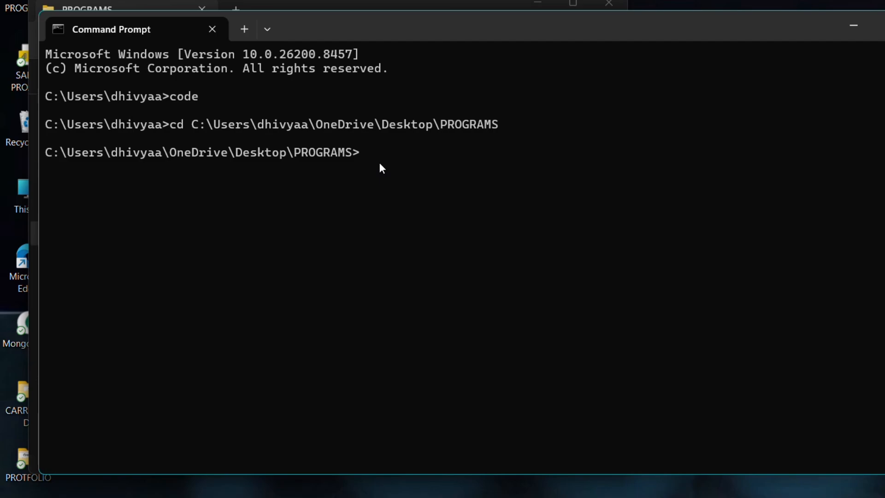
{"action": "type", "text": "code ."}
{"action": "key", "text": "Return"}
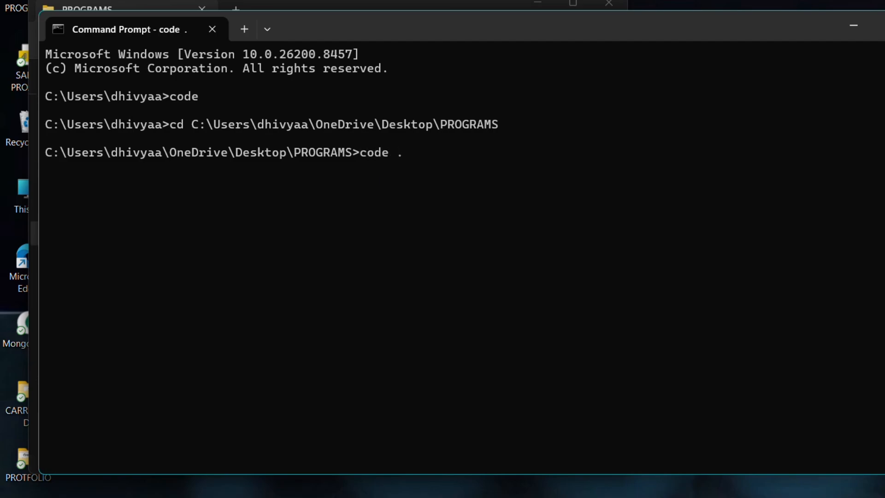